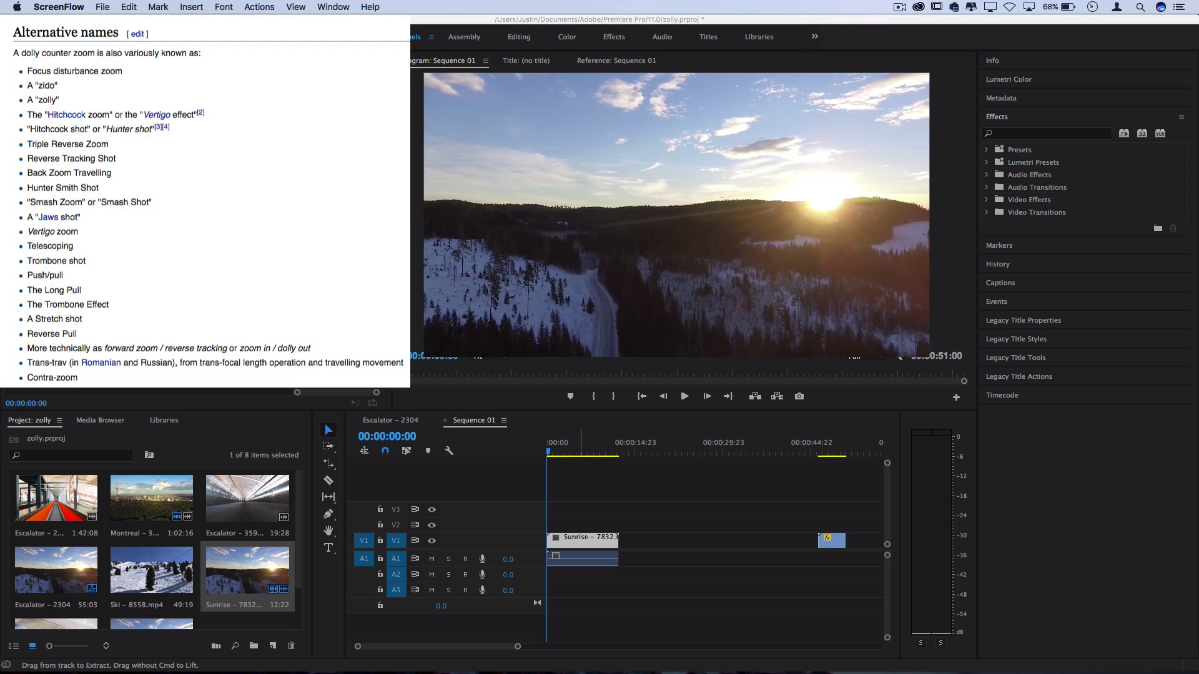
# Step: Return to the Premiere Pro Timeline after reviewing Wikipedia's dolly-zoom alternative names
pyautogui.click(687, 487)
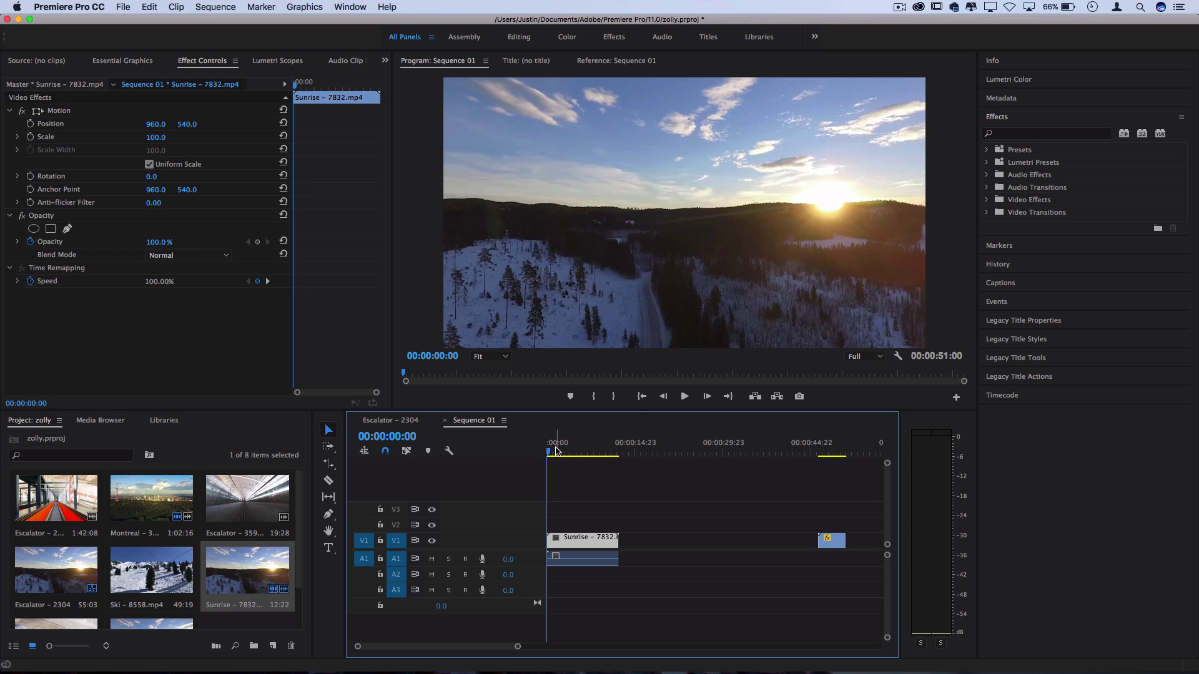
# Step: Scrub Sequence 01 a few seconds into the Sunrise clip to preview it
pyautogui.moveTo(556, 449)
pyautogui.mouseDown()
pyautogui.moveTo(604, 456)
pyautogui.moveTo(548, 467)
pyautogui.mouseUp()
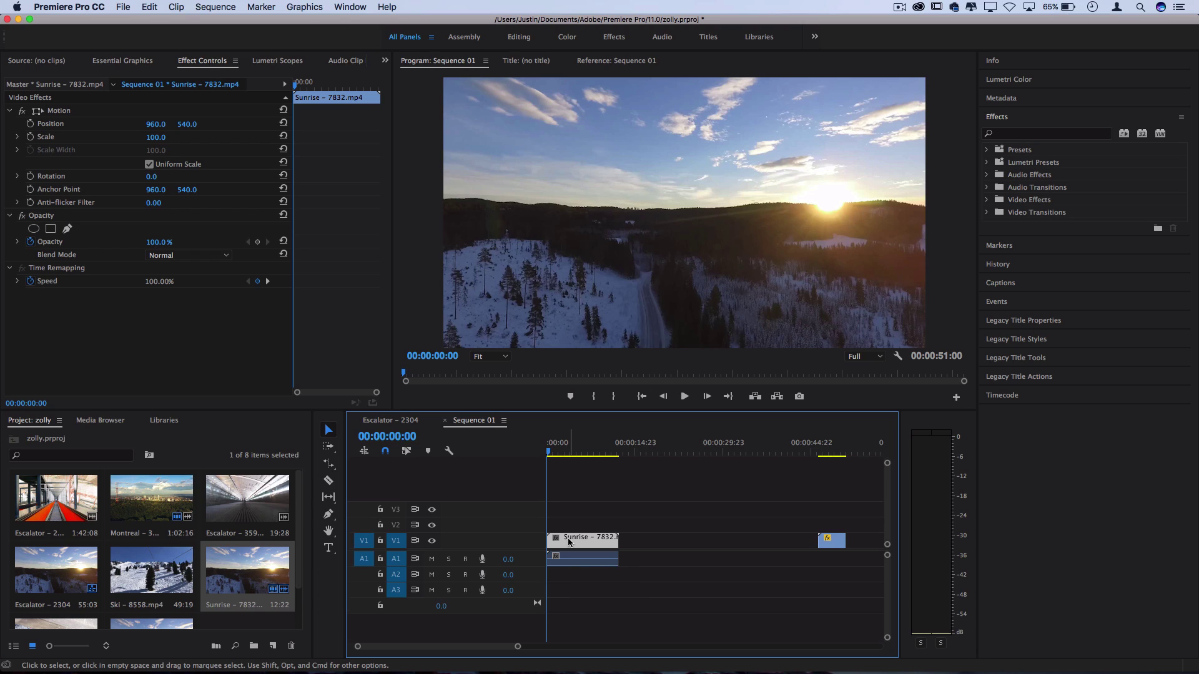
pyautogui.click(156, 136)
pyautogui.write('125')
pyautogui.press('Return')
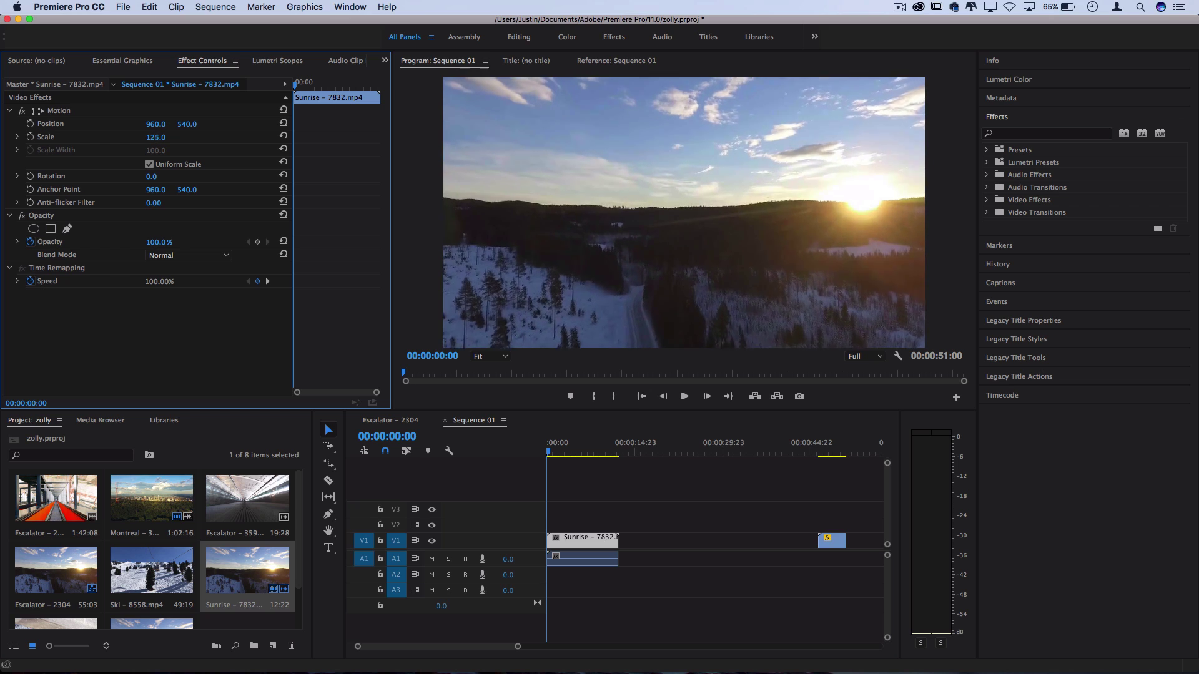
pyautogui.moveTo(161, 137)
pyautogui.mouseDown()
pyautogui.moveTo(178, 137)
pyautogui.moveTo(162, 138)
pyautogui.mouseUp()
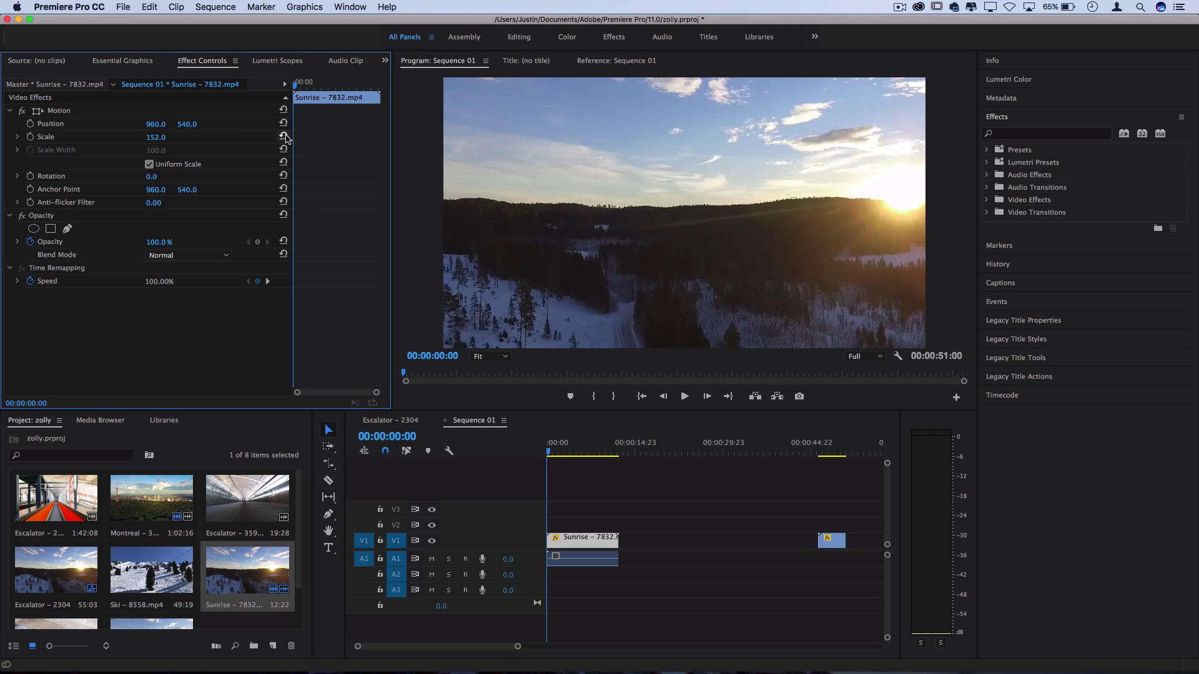
pyautogui.click(284, 136)
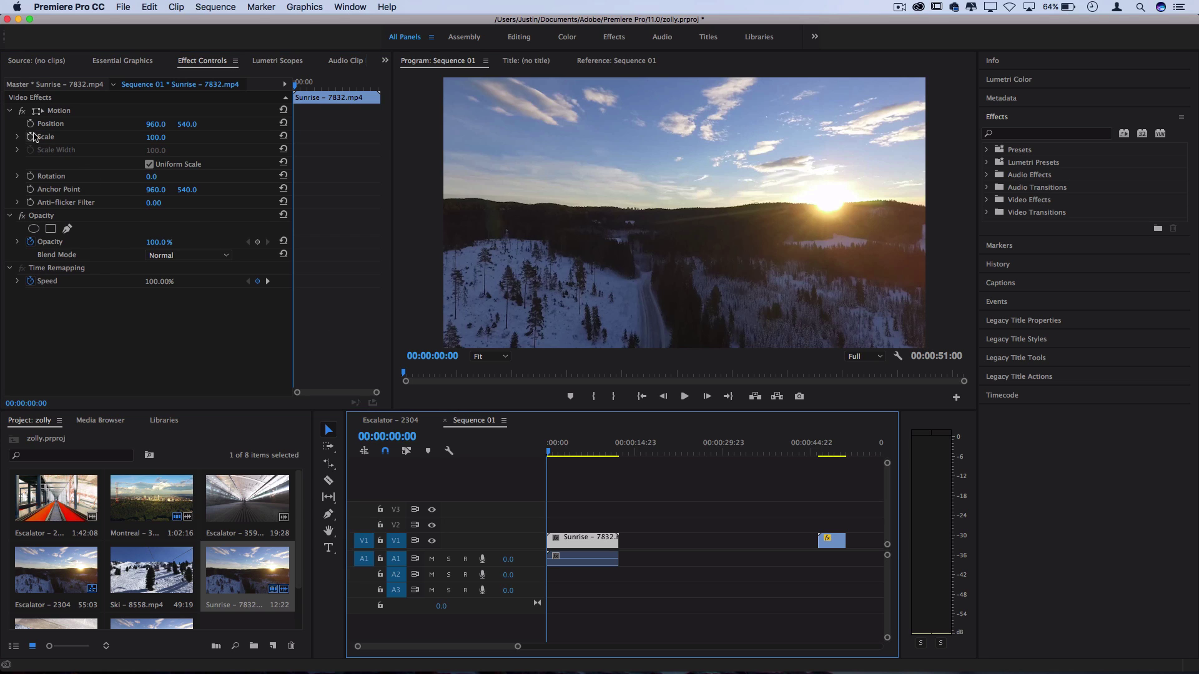
# Step: Keyframe the Sunrise clip's Scale at 100 at the start and 150 at the end, after trying 200
pyautogui.click(31, 138)
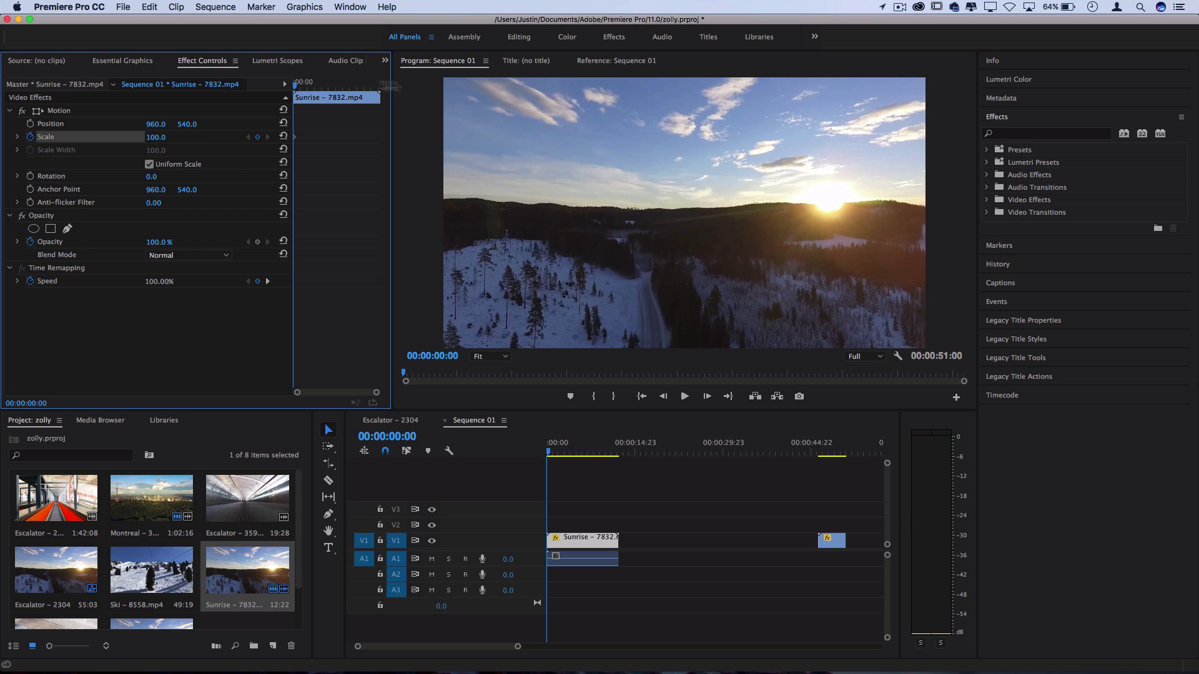
pyautogui.moveTo(320, 87); pyautogui.dragTo(378, 87)
pyautogui.click(162, 137)
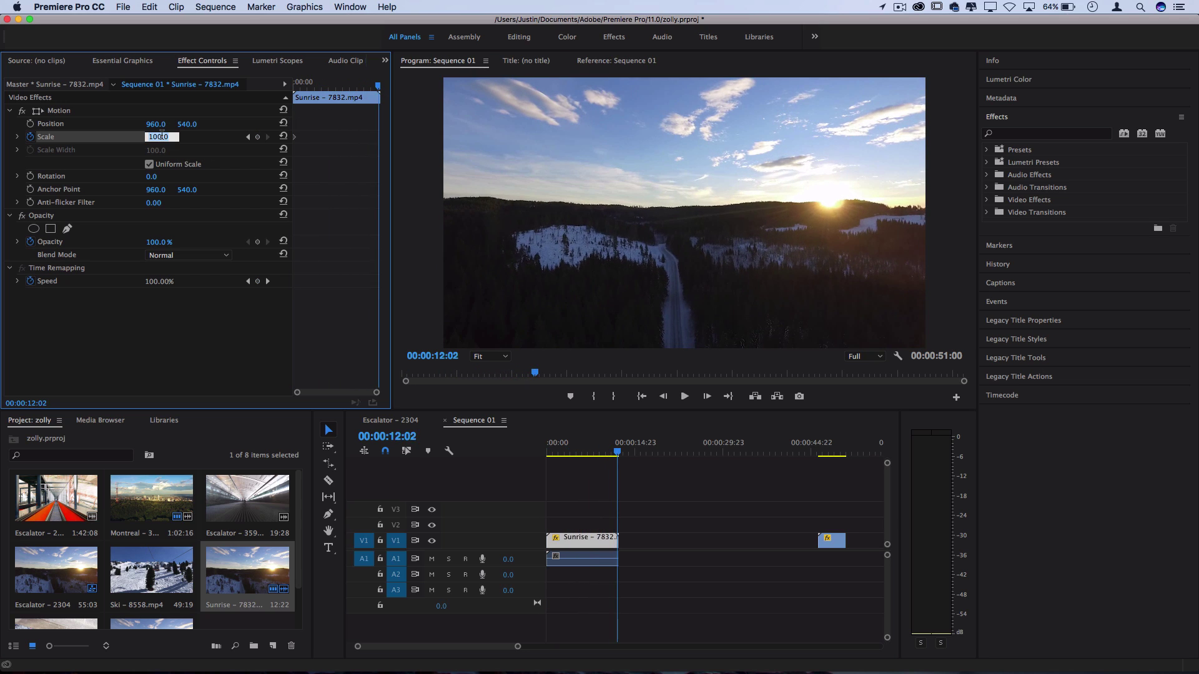
pyautogui.write('150')
pyautogui.press('Return')
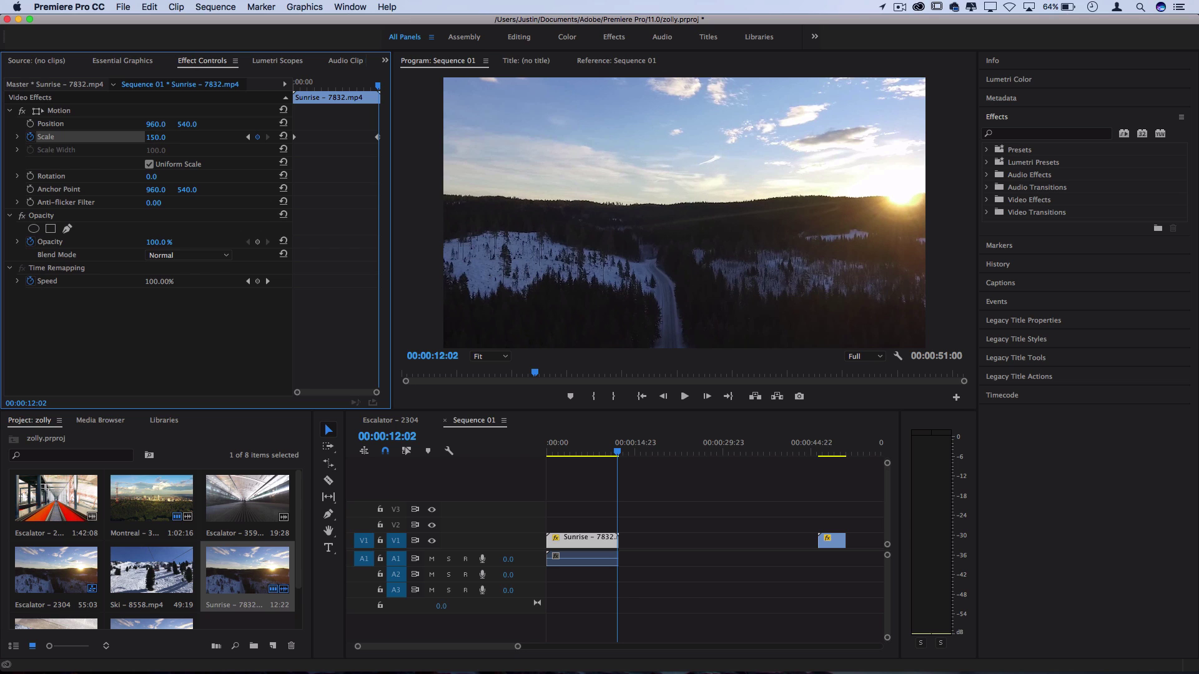
pyautogui.click(161, 137)
pyautogui.write('200')
pyautogui.press('Return')
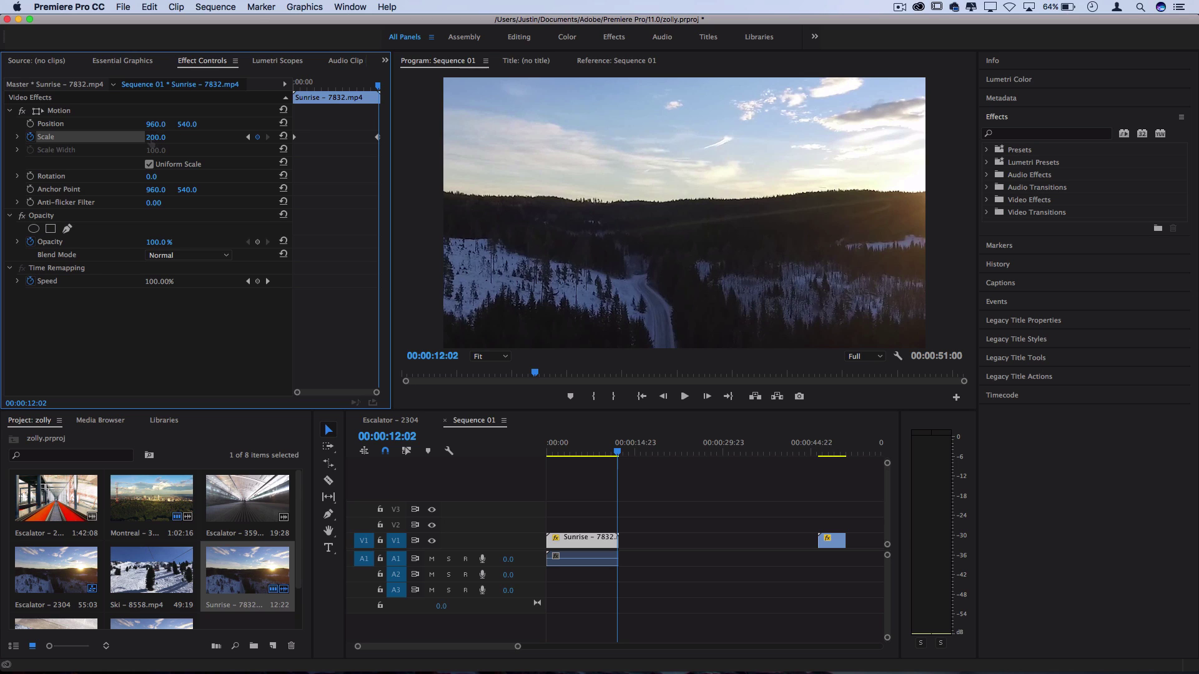
pyautogui.click(161, 137)
pyautogui.write('150')
pyautogui.press('Return')
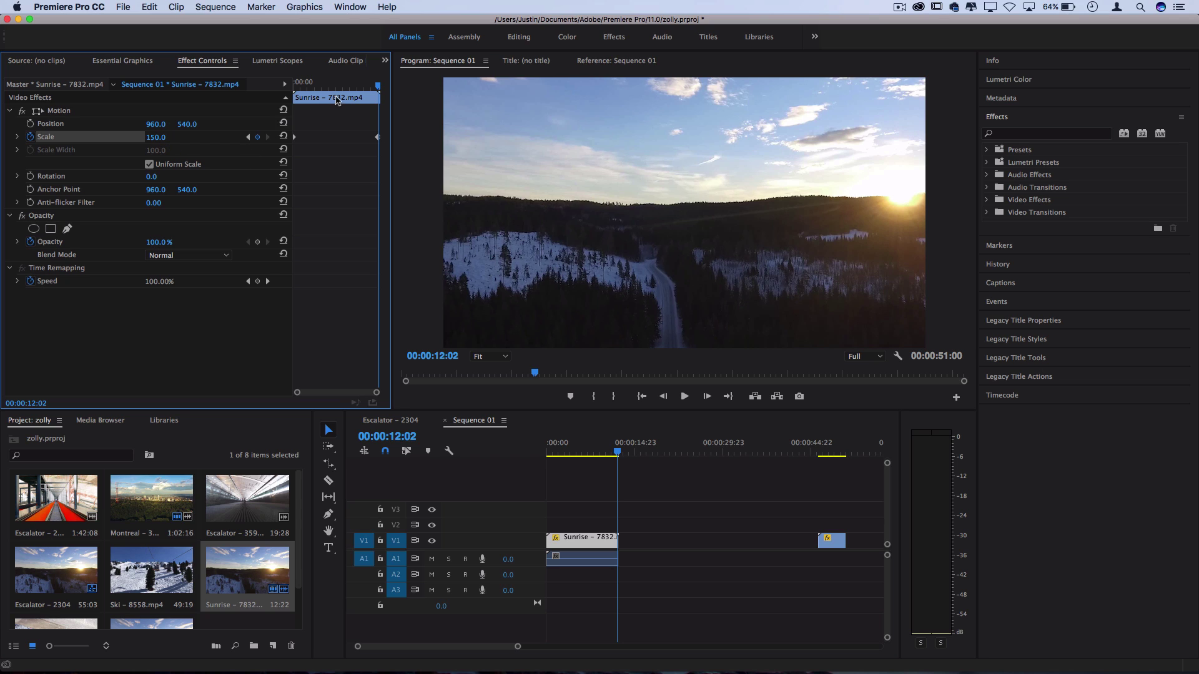
# Step: Try moving the 150 Scale keyframe earlier to 7:16, then return it to the clip's end
pyautogui.moveTo(362, 86); pyautogui.dragTo(315, 86)
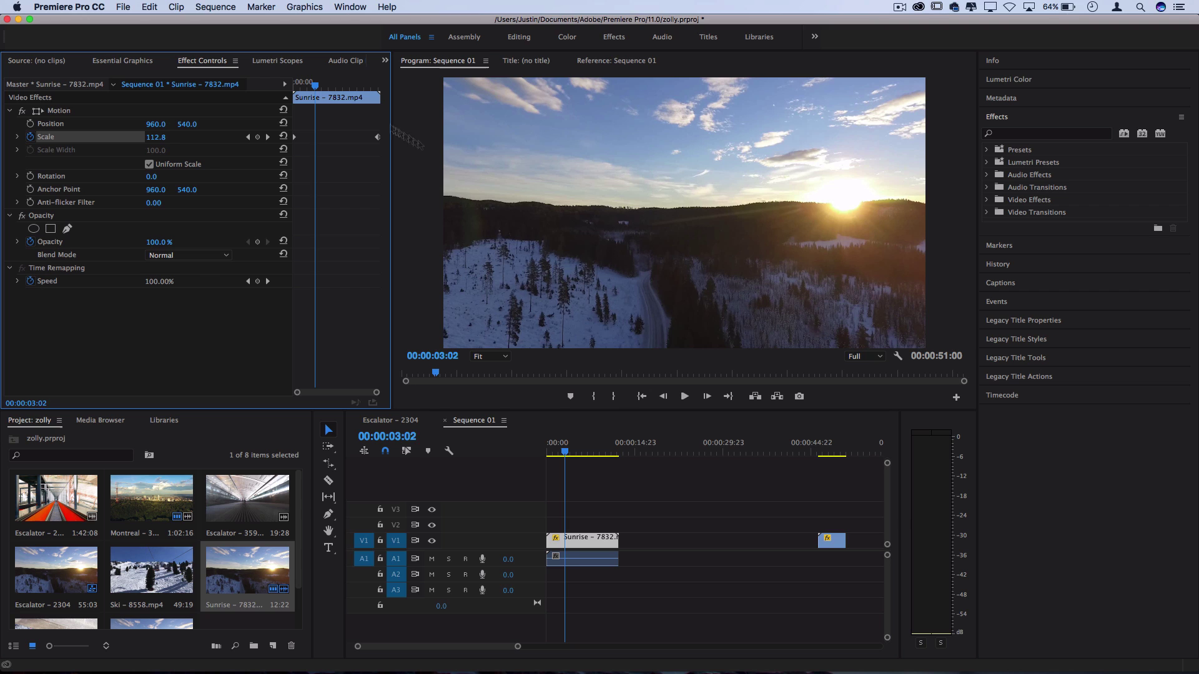
pyautogui.moveTo(316, 85); pyautogui.dragTo(347, 85)
pyautogui.moveTo(377, 136); pyautogui.dragTo(319, 143)
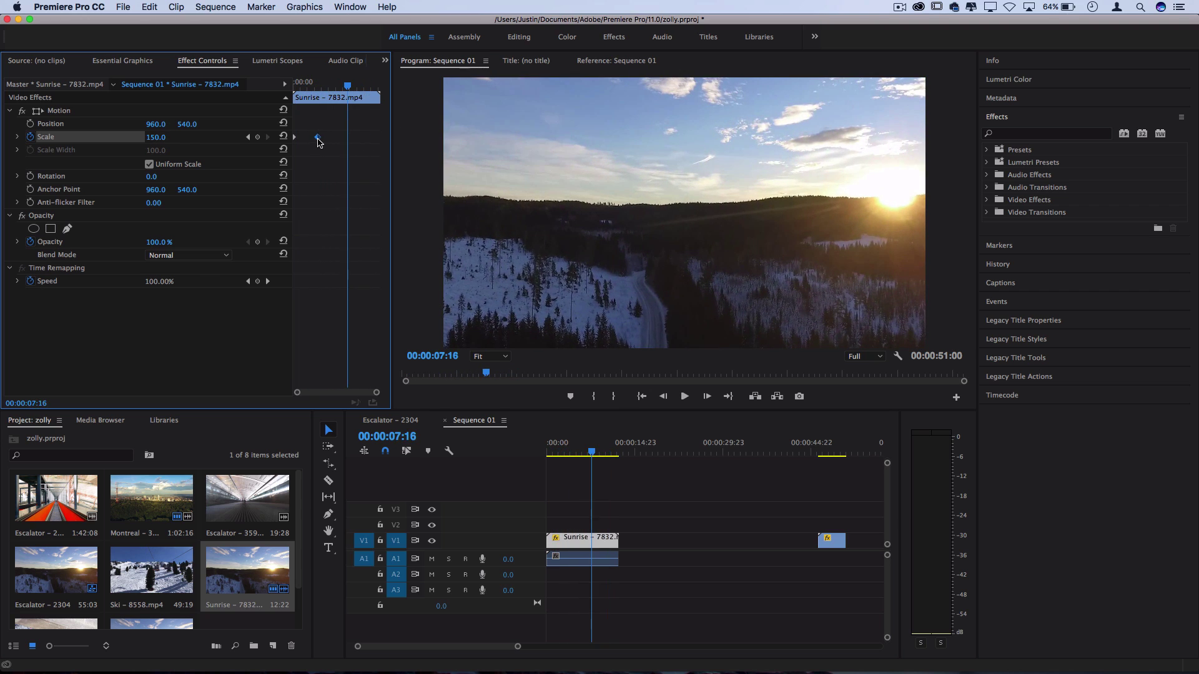
pyautogui.moveTo(324, 82)
pyautogui.mouseDown()
pyautogui.moveTo(283, 80)
pyautogui.moveTo(331, 83)
pyautogui.mouseUp()
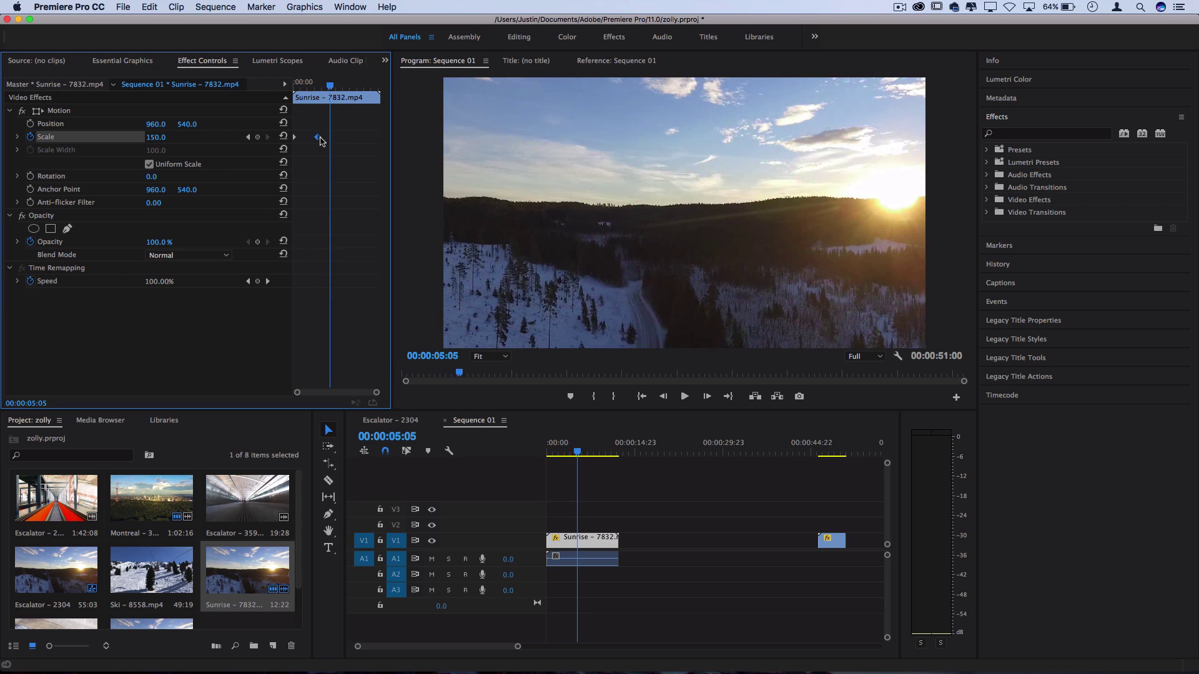
pyautogui.moveTo(320, 141); pyautogui.dragTo(397, 143)
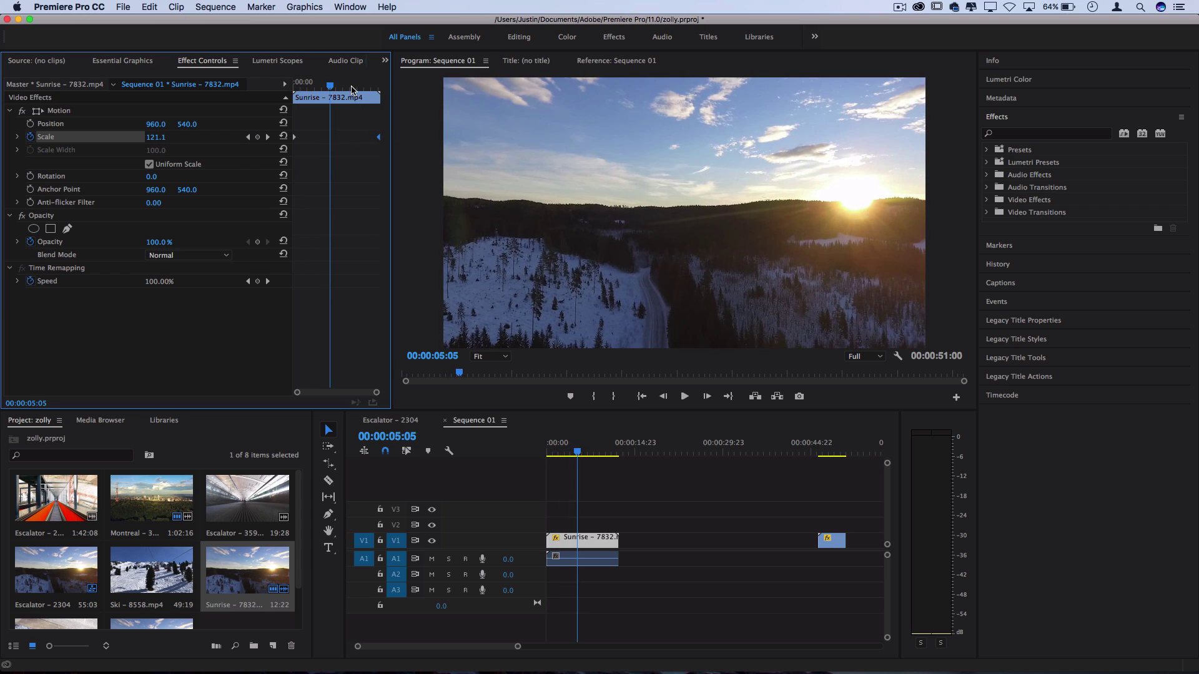
# Step: Play the growing-scale animation from the start and check the zoom around seven seconds
pyautogui.moveTo(351, 89); pyautogui.dragTo(283, 80)
pyautogui.press('space')
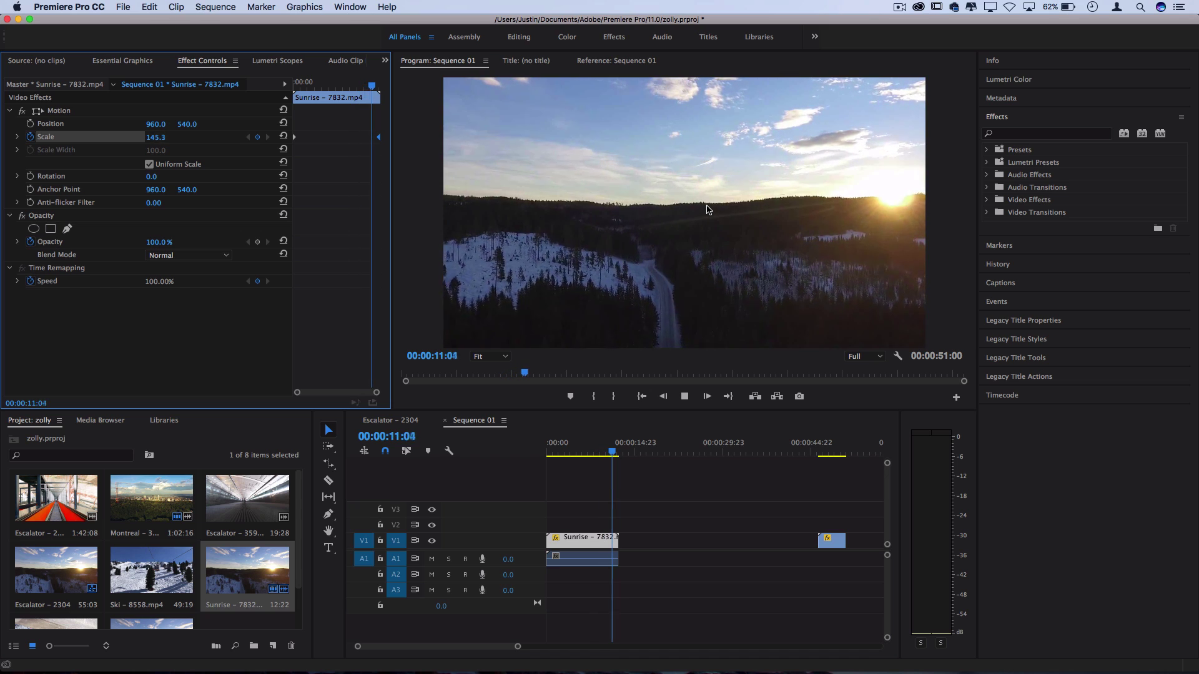
pyautogui.click(489, 450)
pyautogui.press('Home')
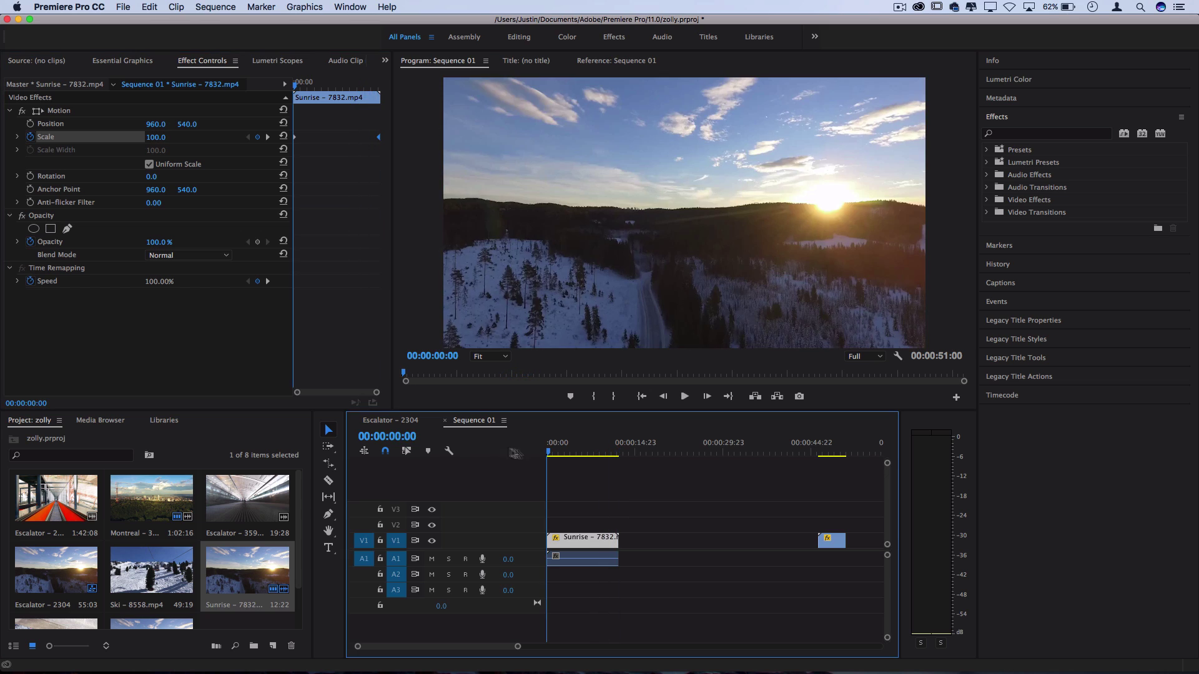
pyautogui.moveTo(549, 451); pyautogui.dragTo(590, 465)
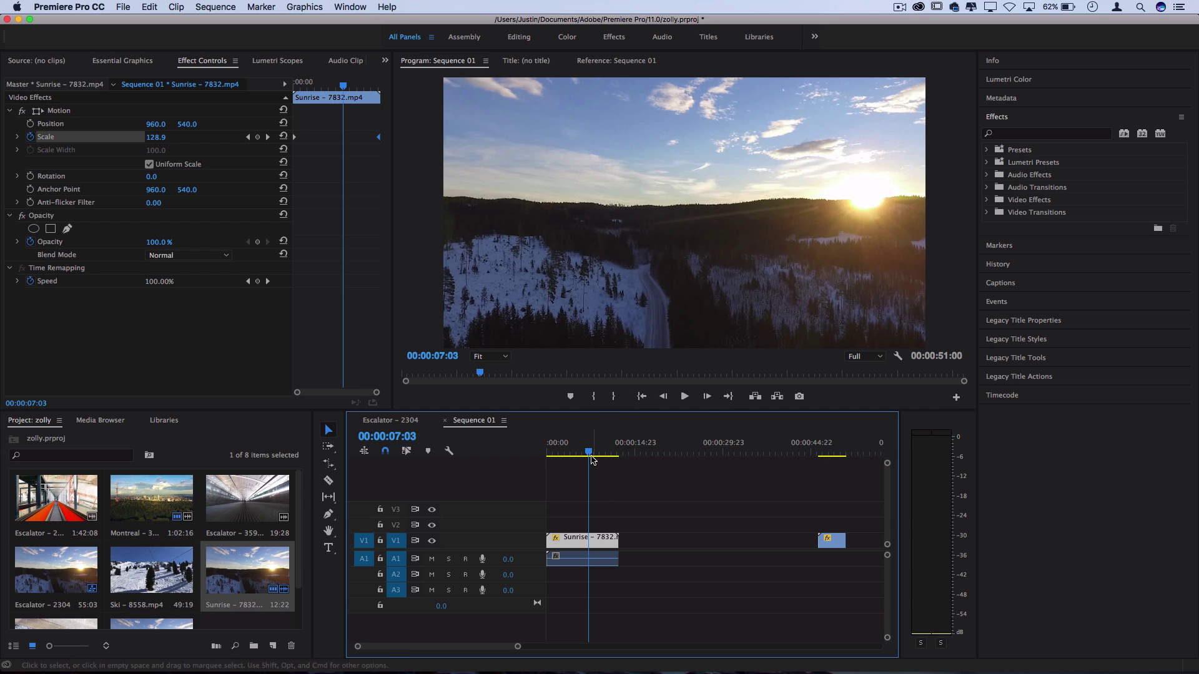
pyautogui.moveTo(593, 460); pyautogui.dragTo(547, 456)
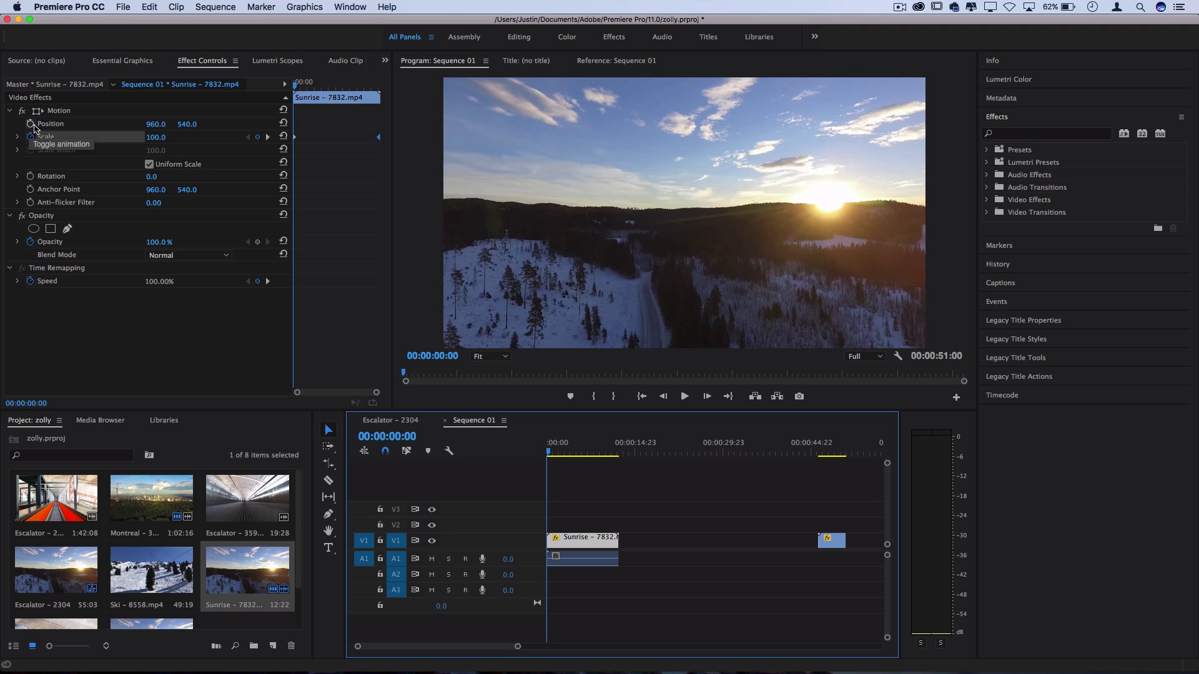
# Step: Keyframe the Sunrise clip's Position X from 960 at the start to roughly 680 later on
pyautogui.click(32, 124)
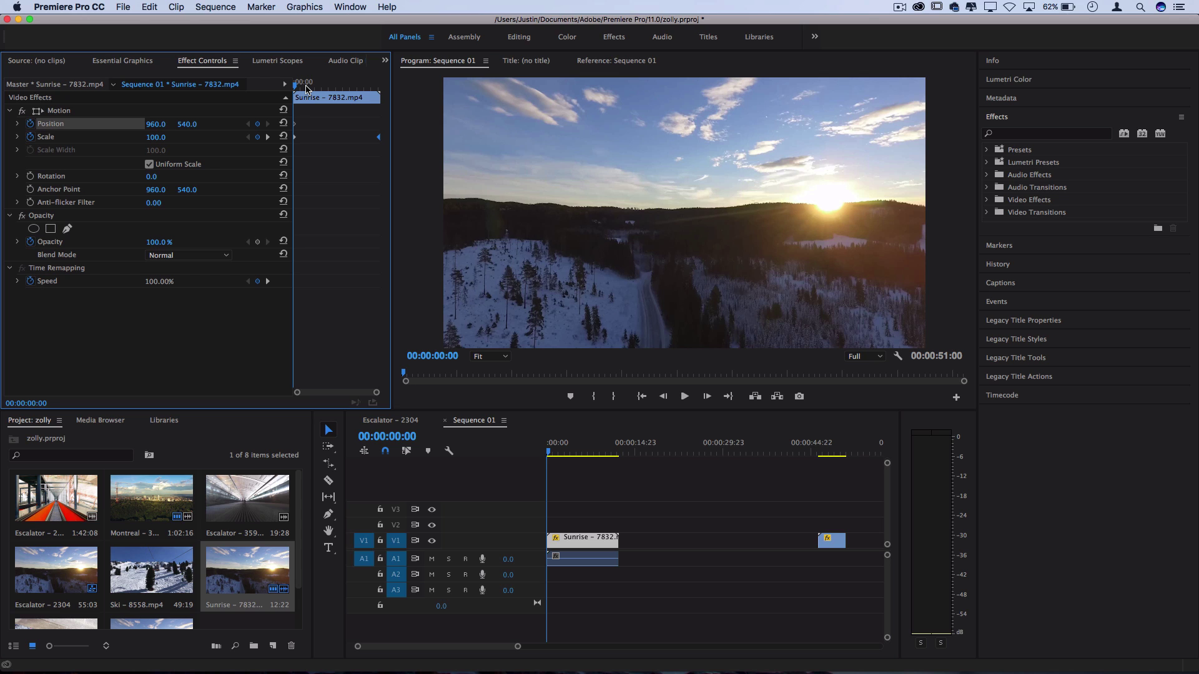
pyautogui.moveTo(306, 89); pyautogui.dragTo(373, 89)
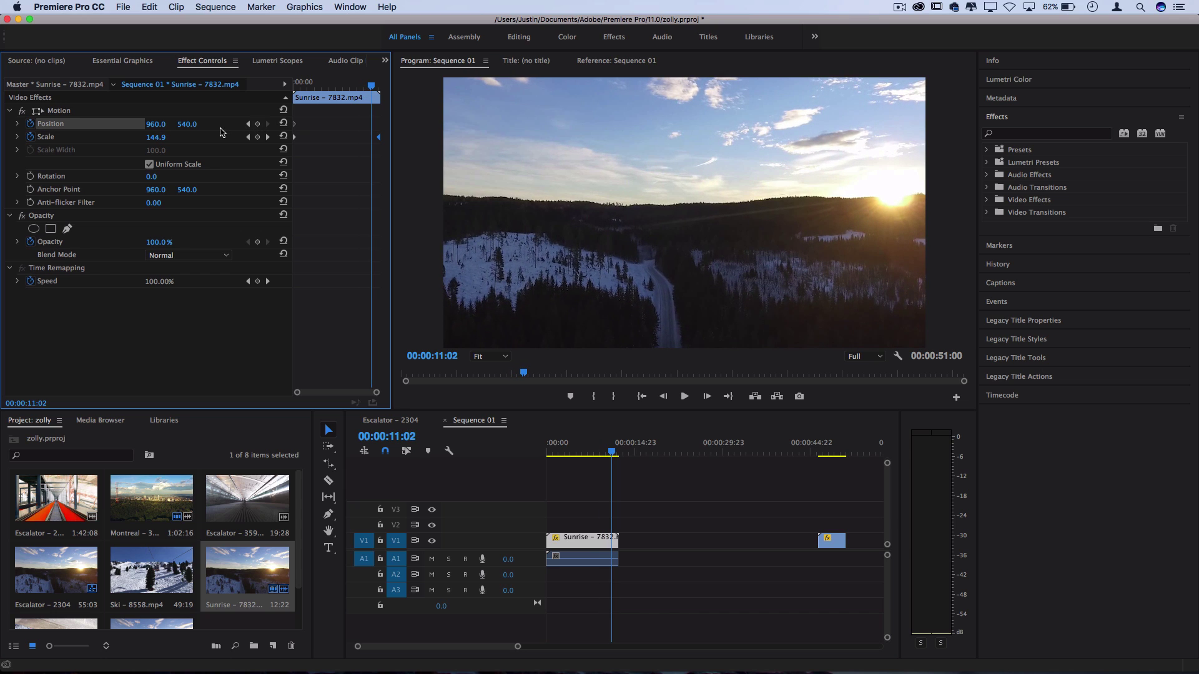
pyautogui.moveTo(155, 124); pyautogui.dragTo(12, 123)
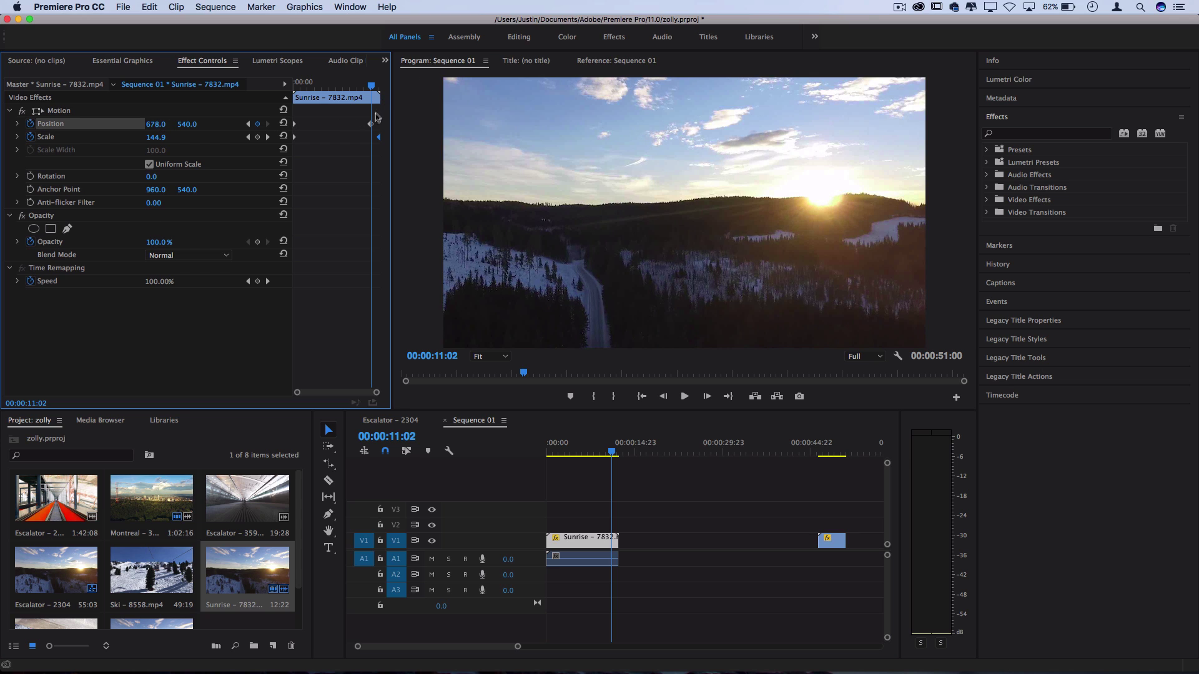
pyautogui.press('Home')
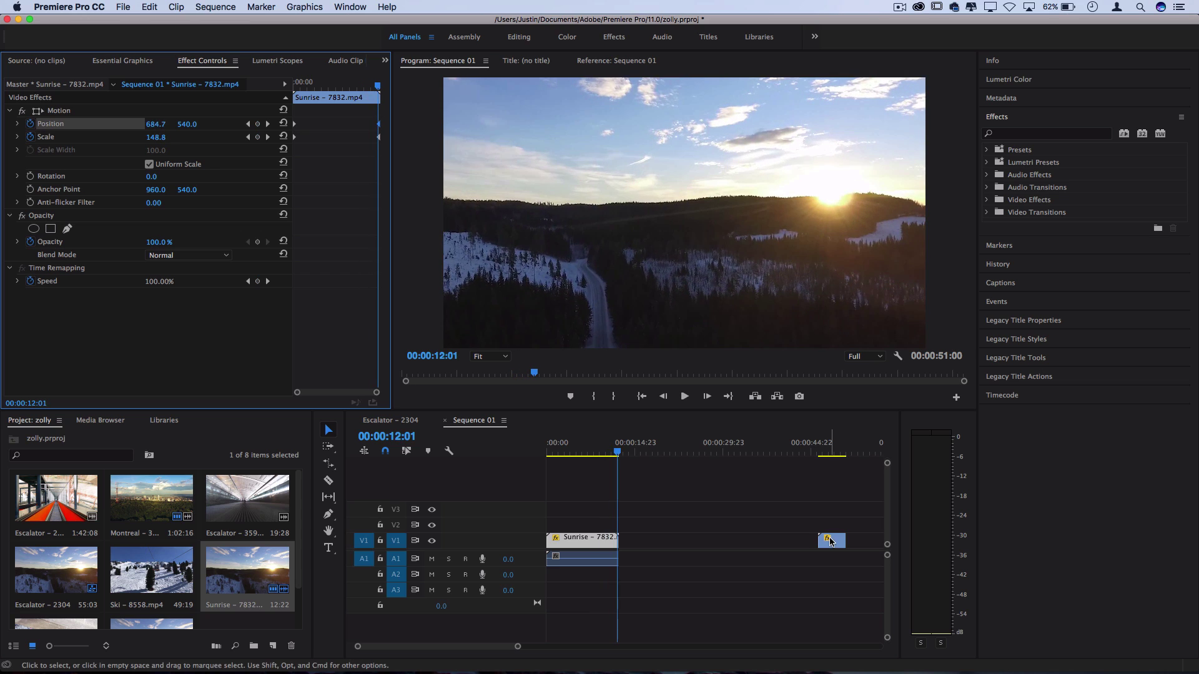
# Step: Place the Montreal clip on V1 right after Sunrise and play it back
pyautogui.moveTo(151, 500); pyautogui.dragTo(624, 544)
pyautogui.click(623, 452)
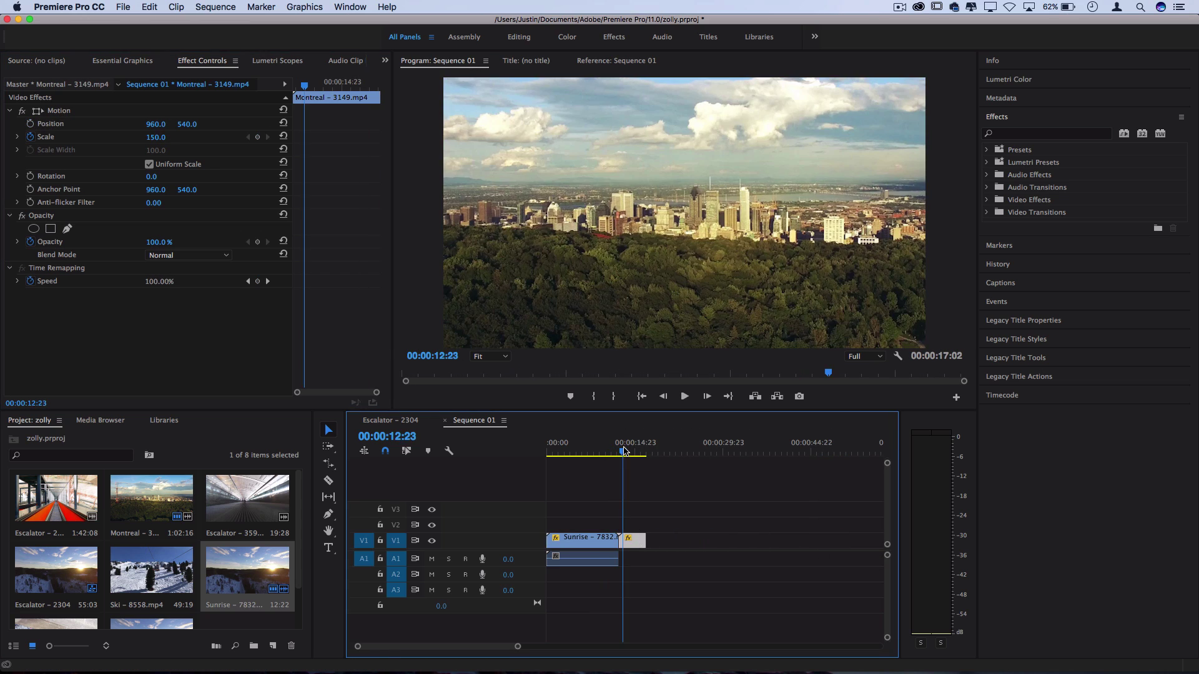
pyautogui.press('space')
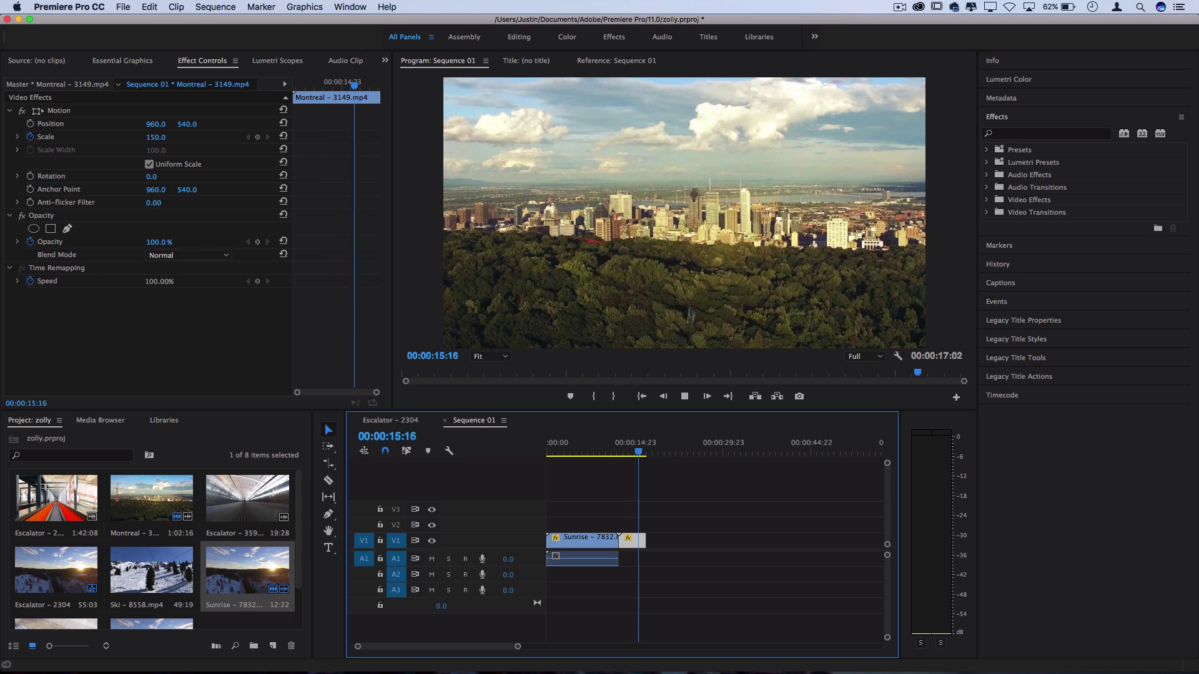
pyautogui.press('space')
# Step: Check Montreal's first and last frames and play it to confirm Scale shrinks from 150 toward about 105
pyautogui.scroll(3, 637, 441)
pyautogui.scroll(2, 635, 441)
pyautogui.scroll(-2, 632, 462)
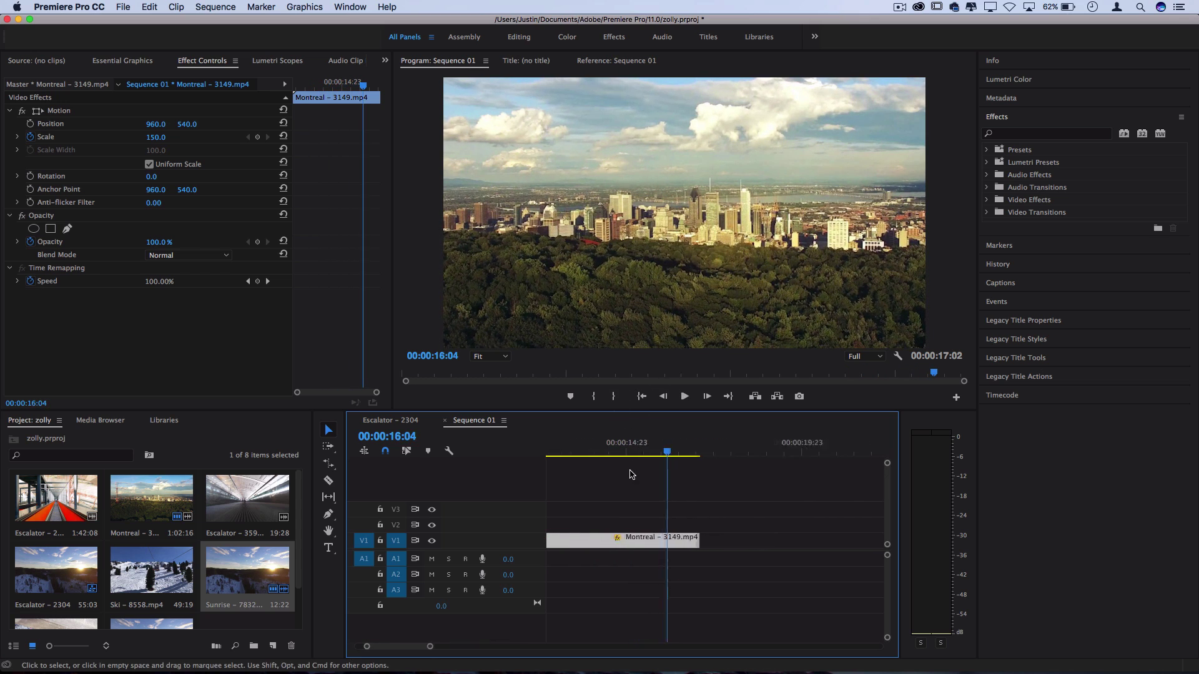
pyautogui.scroll(1, 631, 475)
pyautogui.click(593, 455)
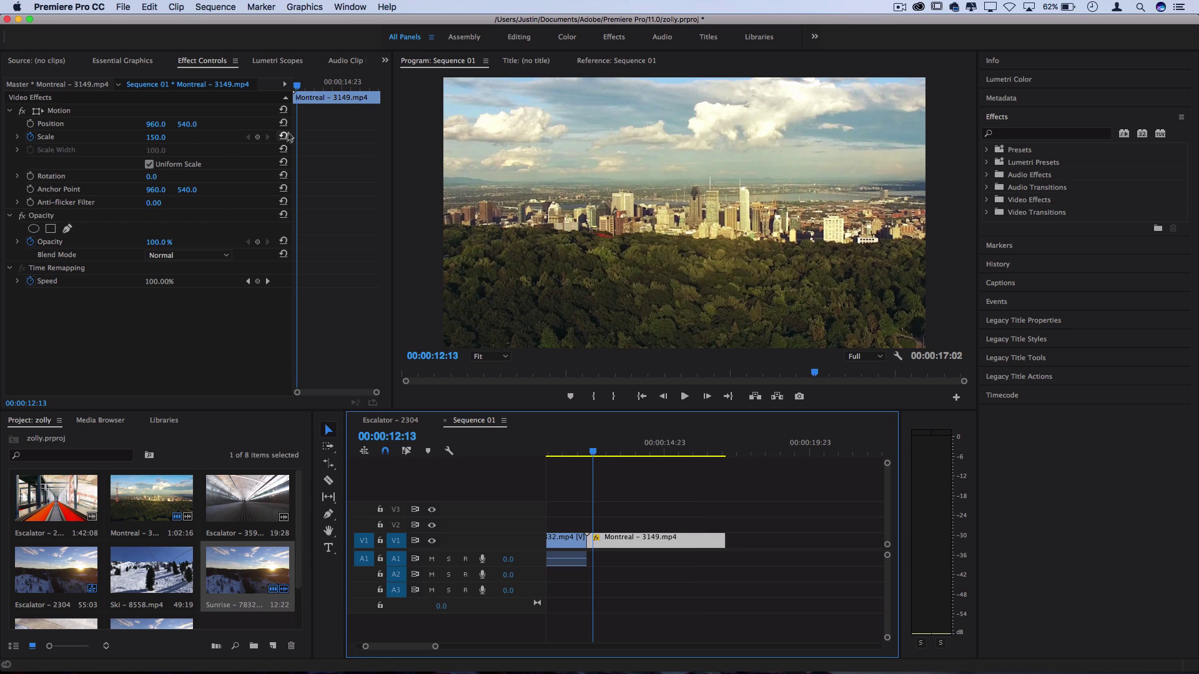
pyautogui.moveTo(301, 85); pyautogui.dragTo(190, 99)
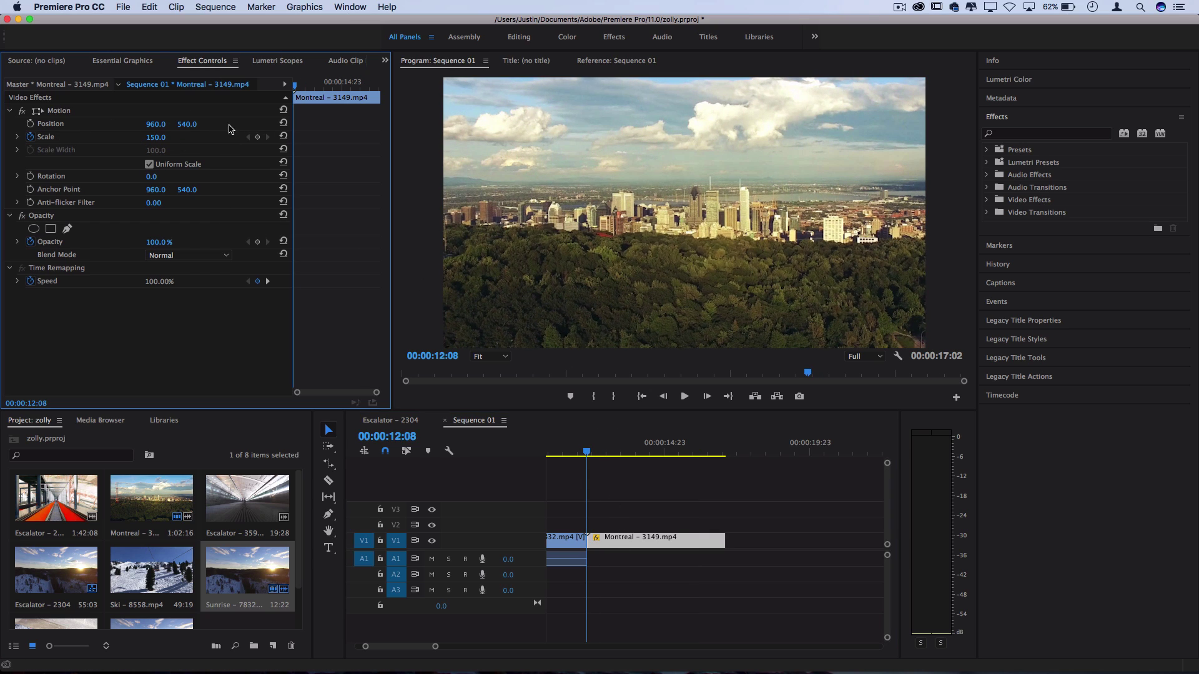
pyautogui.moveTo(307, 84); pyautogui.dragTo(385, 91)
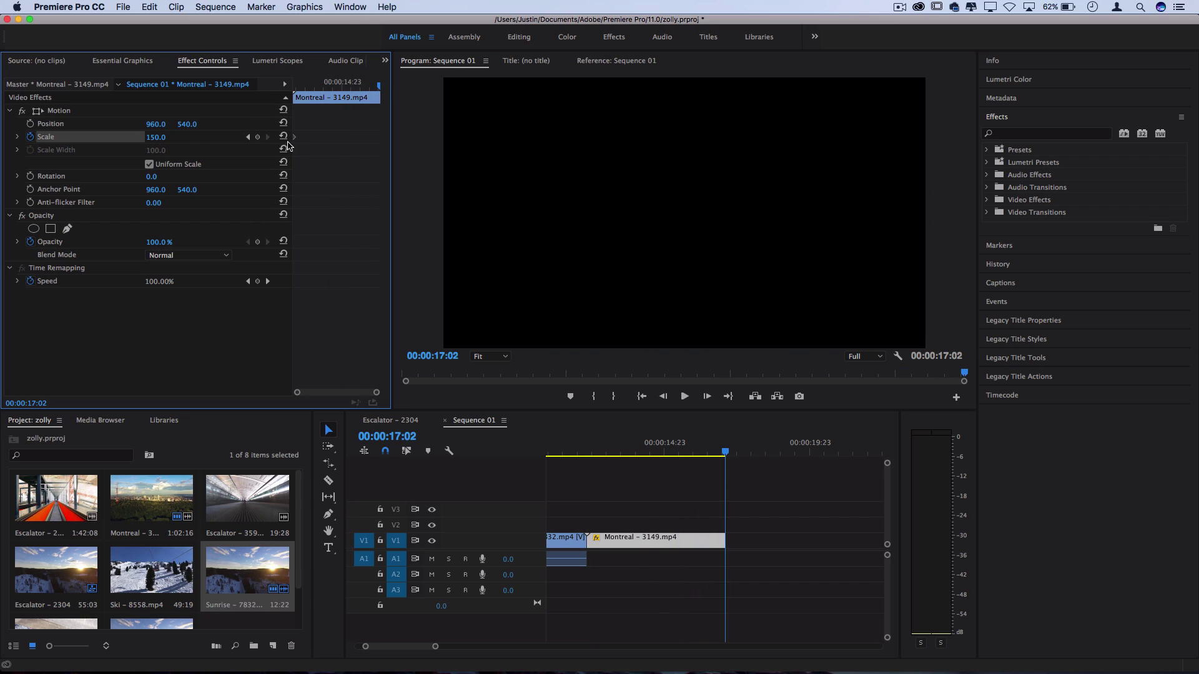
pyautogui.press('space')
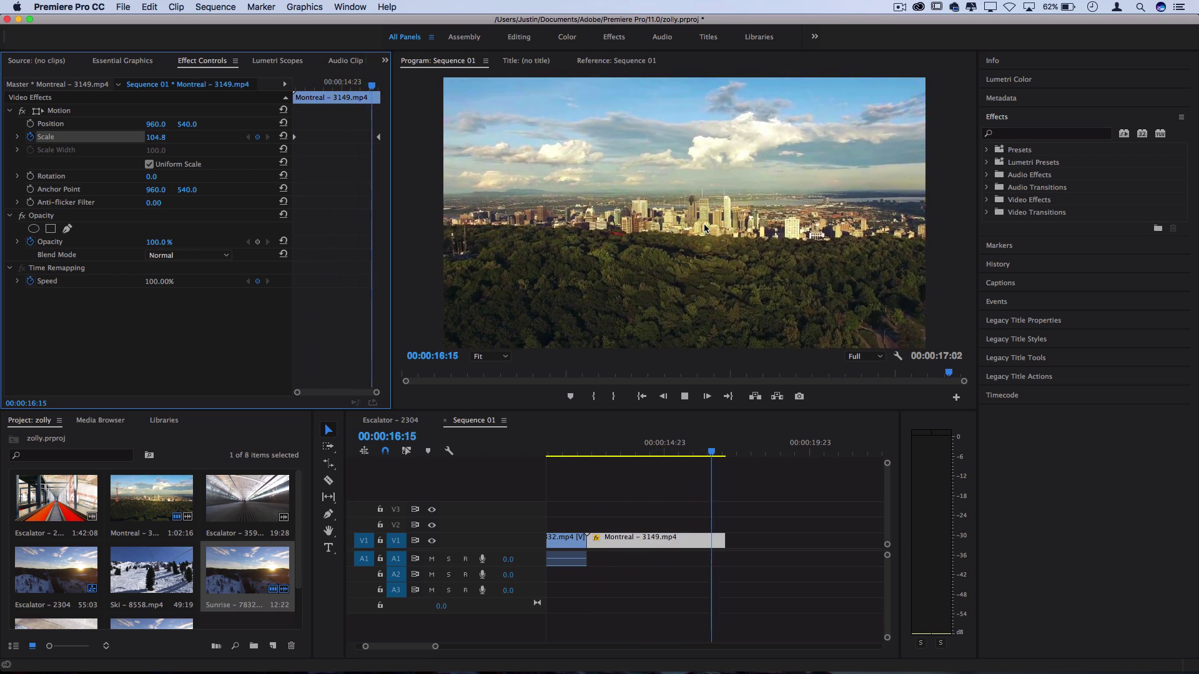
pyautogui.moveTo(613, 443)
pyautogui.mouseDown()
pyautogui.moveTo(602, 444)
pyautogui.moveTo(669, 448)
pyautogui.moveTo(611, 462)
pyautogui.mouseUp()
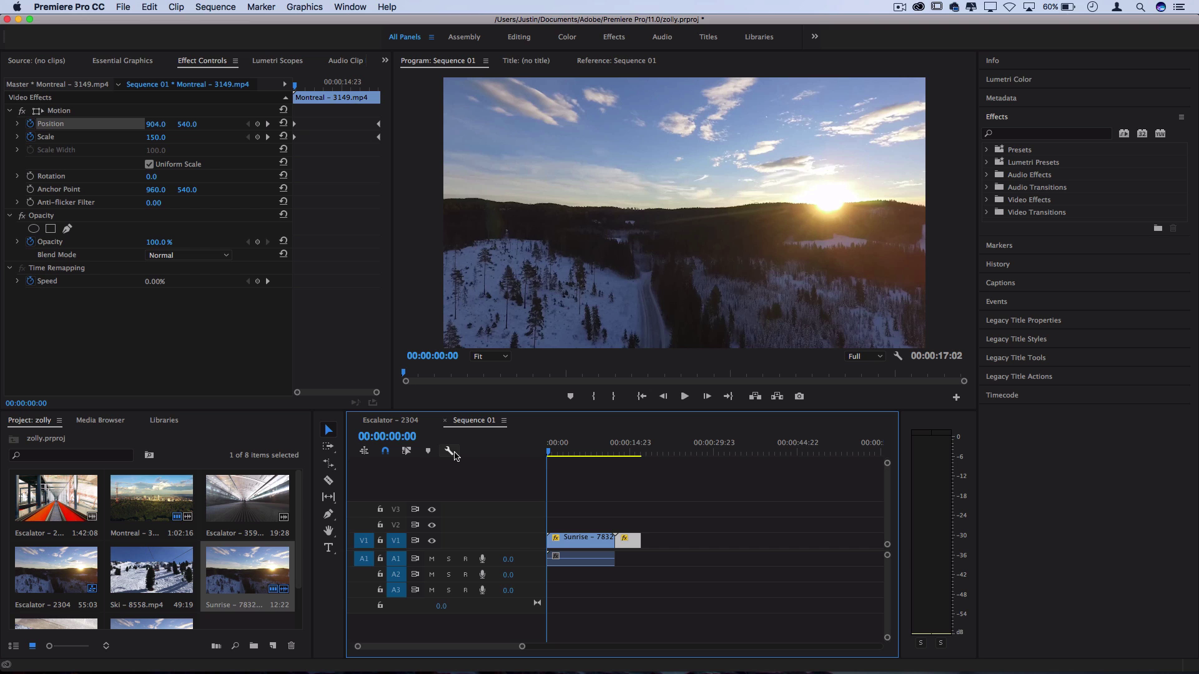
pyautogui.moveTo(567, 449); pyautogui.dragTo(588, 463)
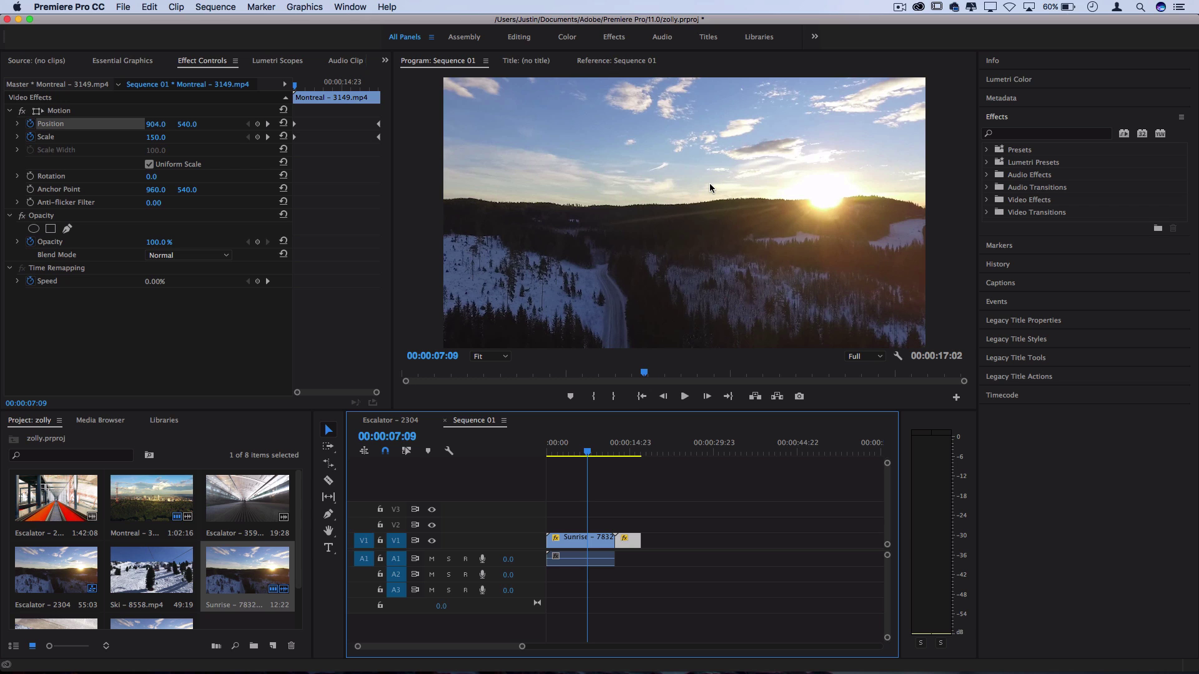
pyautogui.moveTo(603, 461); pyautogui.dragTo(552, 457)
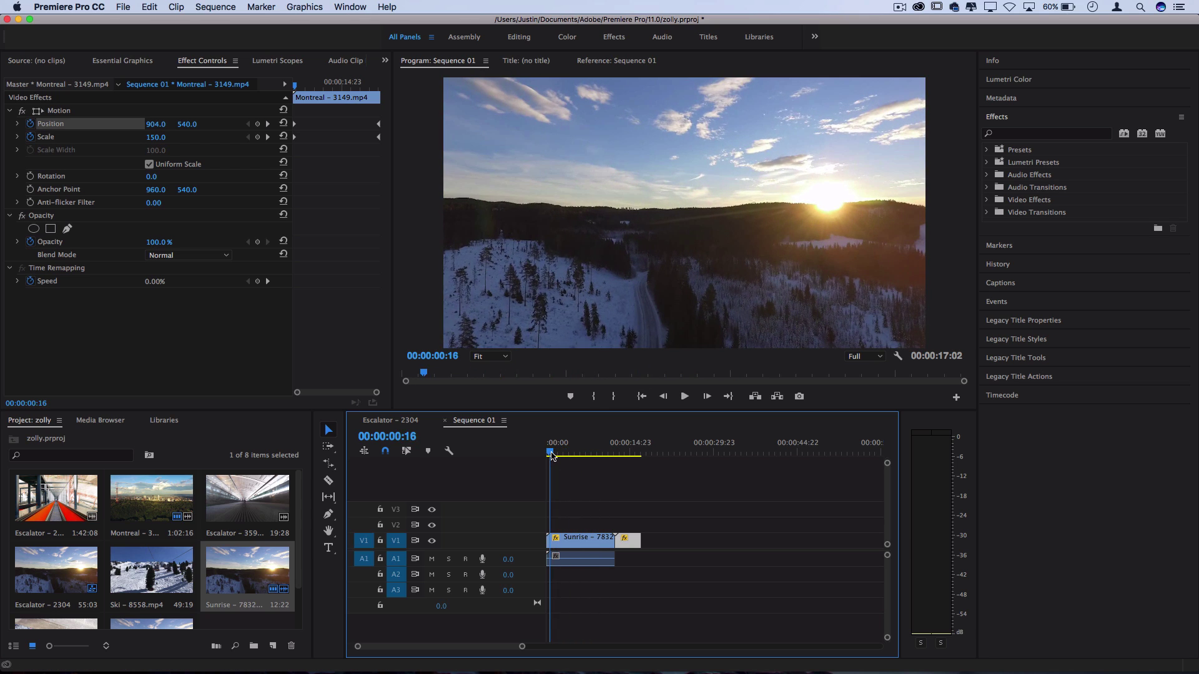